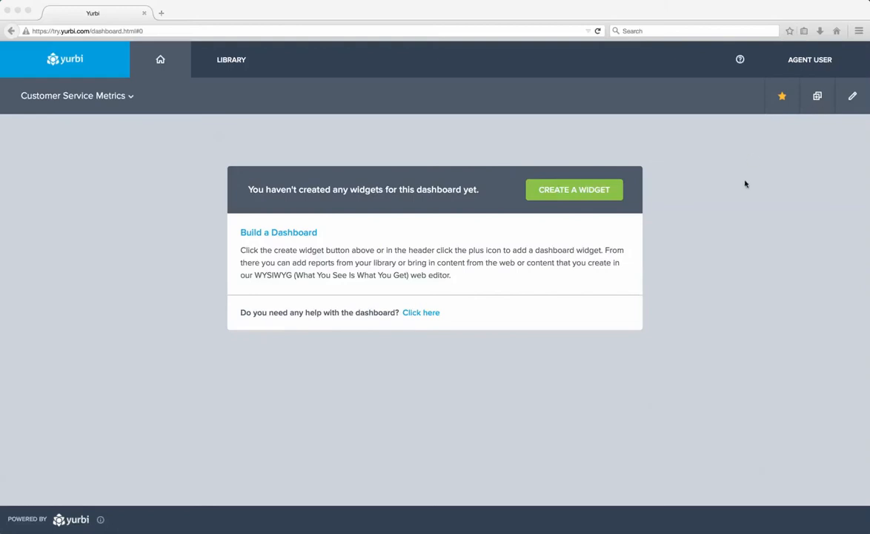
- Create a report widget for the Customer Service Metrics dashboard and name it "Aging by Group"
{"action": "left_click", "coordinate": [568, 192]}
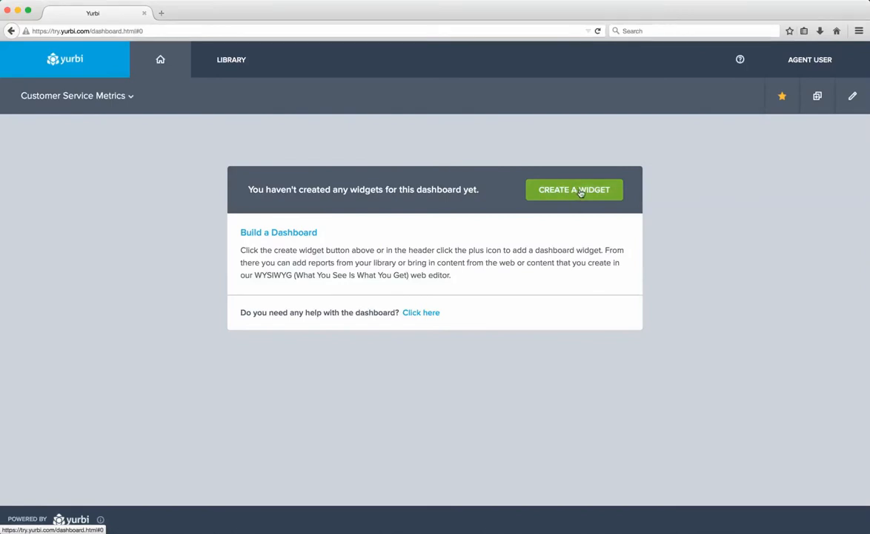
{"action": "left_click", "coordinate": [581, 191]}
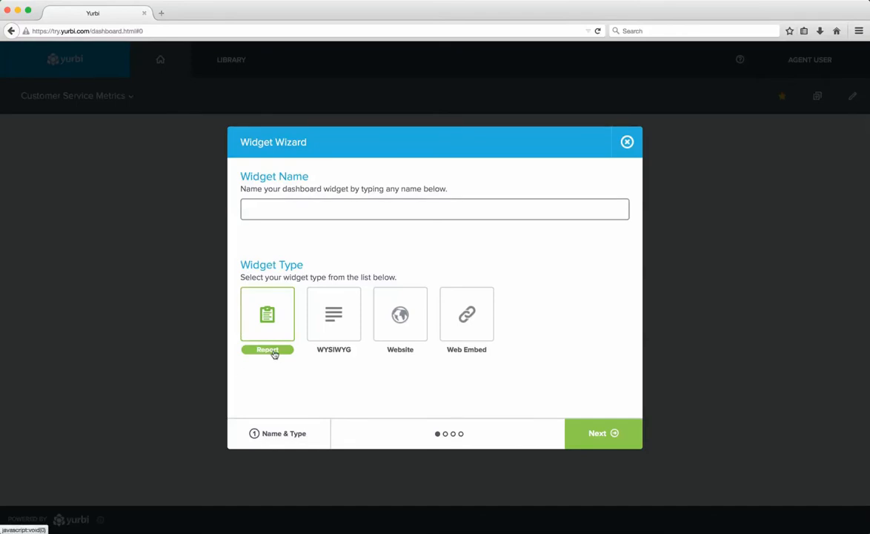
{"action": "left_click", "coordinate": [604, 436]}
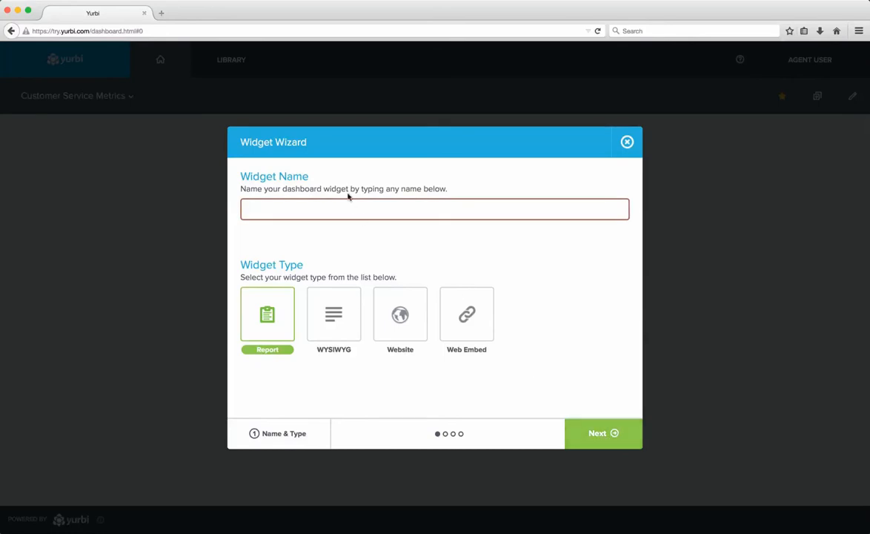
{"action": "type", "text": "A"}
{"action": "type", "text": "ging by Group"}
{"action": "left_click", "coordinate": [597, 433]}
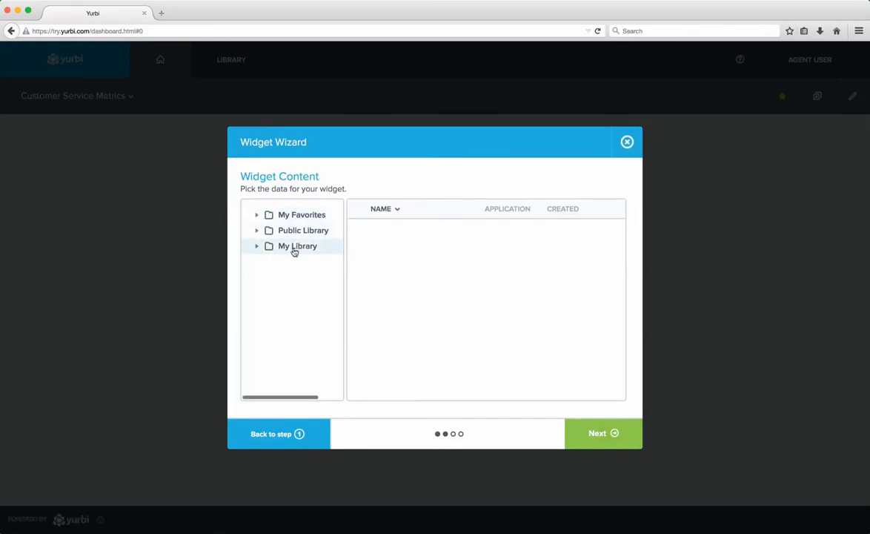
- Pick the "Aging by Group - 0 to 30 Days" report from the Public Library's Service Desk request folder as the widget content
{"action": "left_click", "coordinate": [257, 216]}
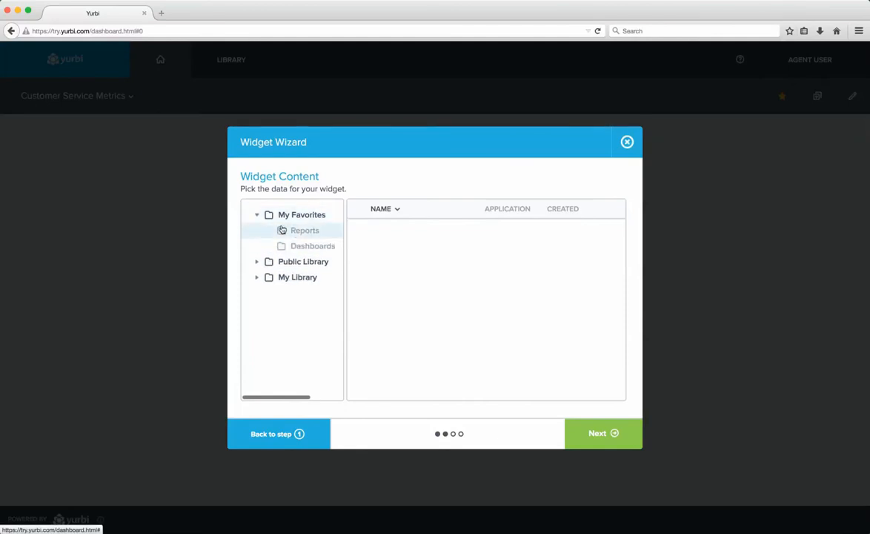
{"action": "left_click", "coordinate": [305, 231]}
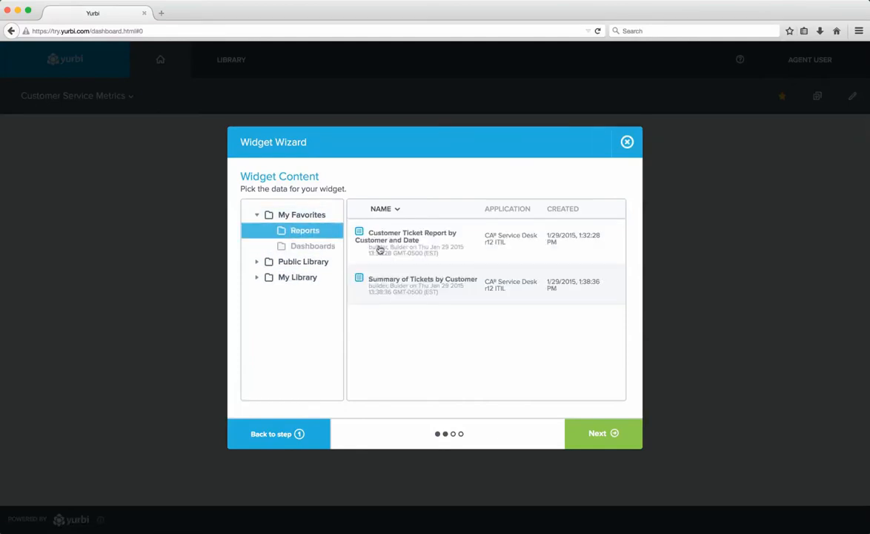
{"action": "left_click", "coordinate": [258, 262]}
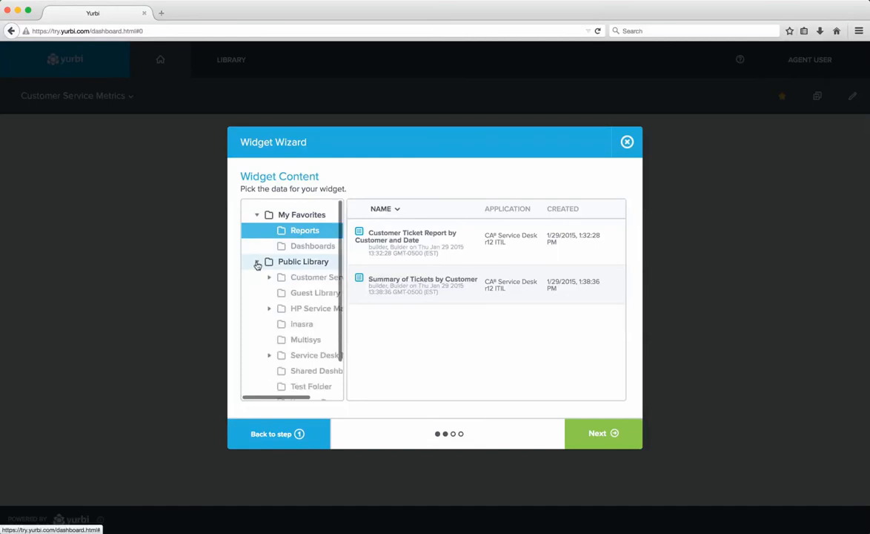
{"action": "left_click", "coordinate": [271, 357]}
{"action": "scroll", "coordinate": [301, 369], "scroll_direction": "down", "scroll_amount": 2}
{"action": "left_click", "coordinate": [312, 382]}
{"action": "scroll", "coordinate": [425, 304], "scroll_direction": "up", "scroll_amount": 5}
{"action": "scroll", "coordinate": [425, 305], "scroll_direction": "up", "scroll_amount": 3}
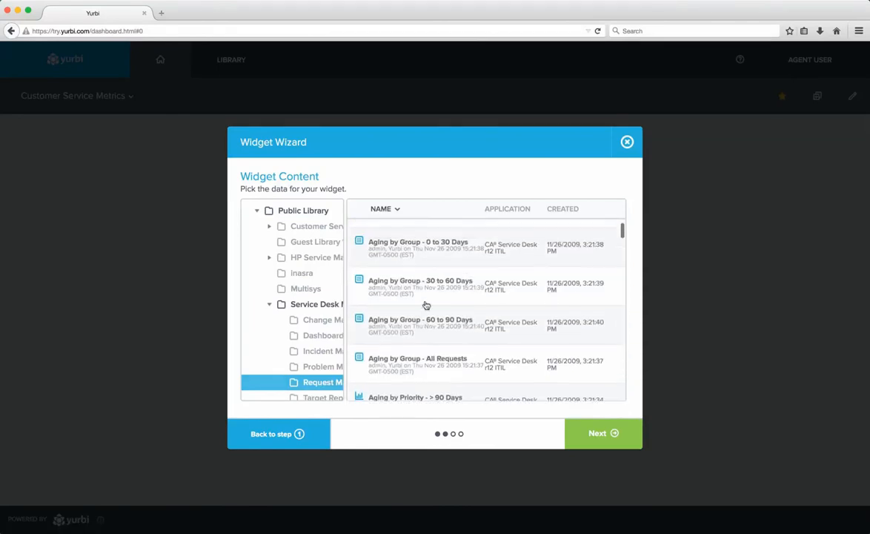
{"action": "left_click", "coordinate": [408, 272]}
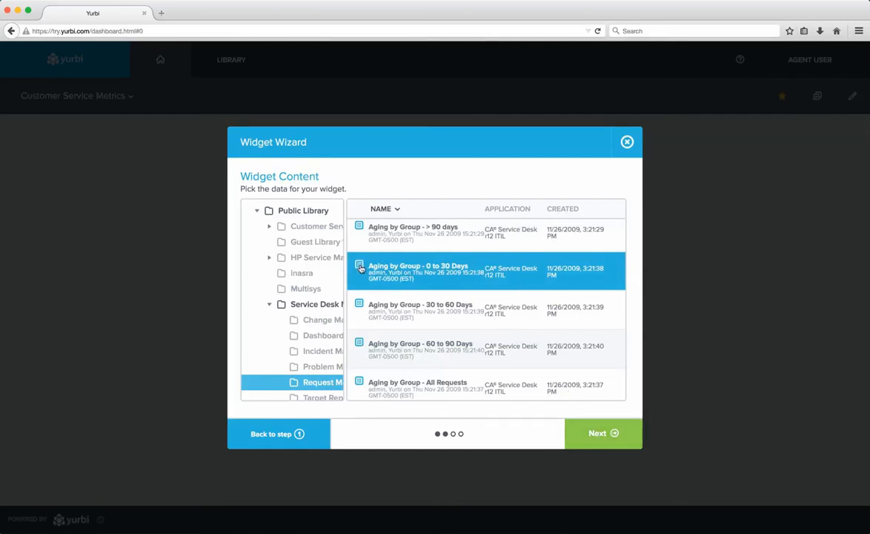
{"action": "scroll", "coordinate": [360, 271], "scroll_direction": "down", "scroll_amount": 3}
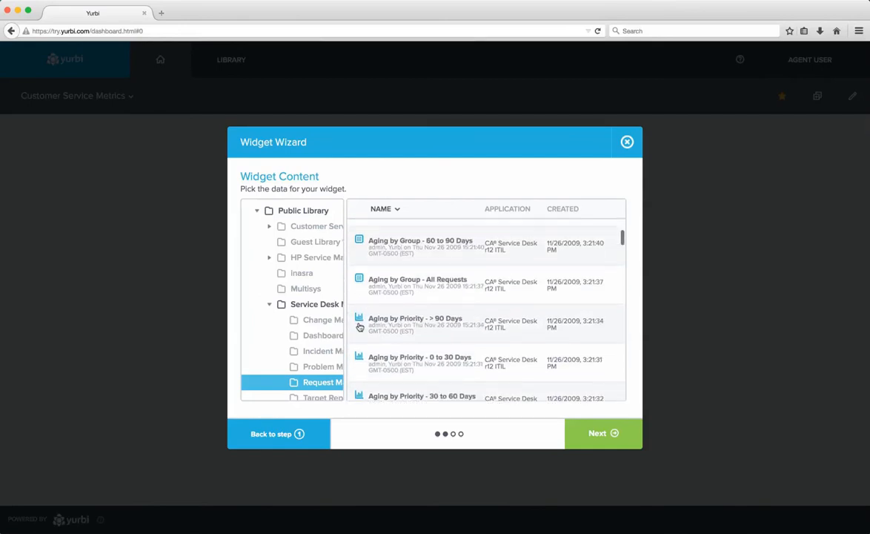
{"action": "scroll", "coordinate": [359, 326], "scroll_direction": "up", "scroll_amount": 3}
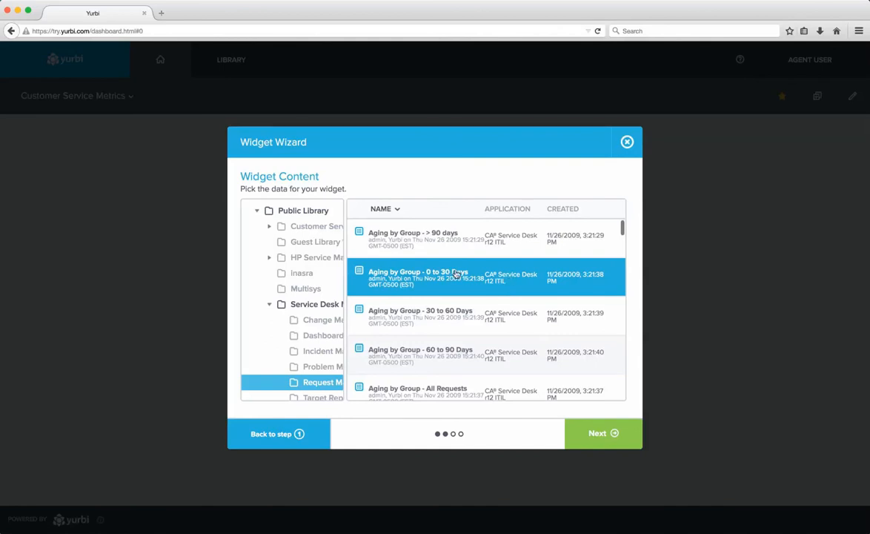
- Finish the Aging by Group widget with its default settings and shrink it to about one third of the dashboard width
{"action": "left_click", "coordinate": [599, 434]}
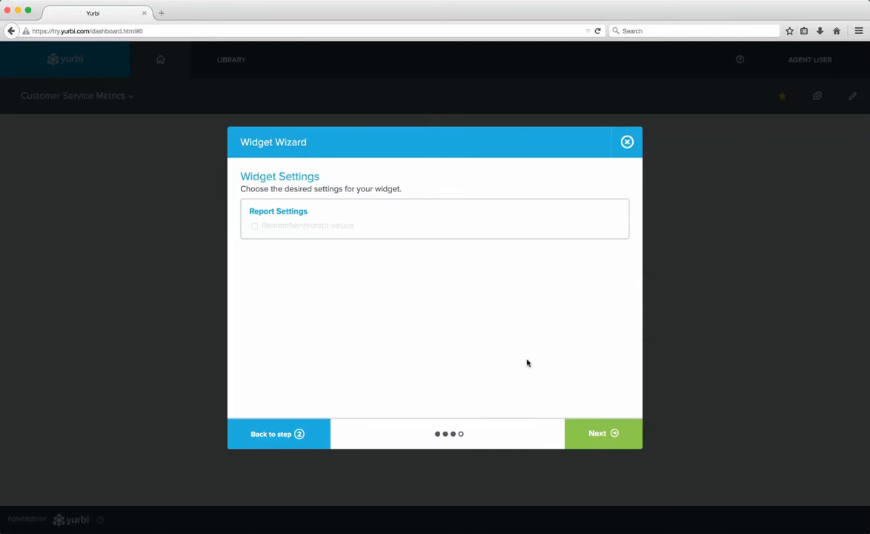
{"action": "left_click", "coordinate": [603, 433]}
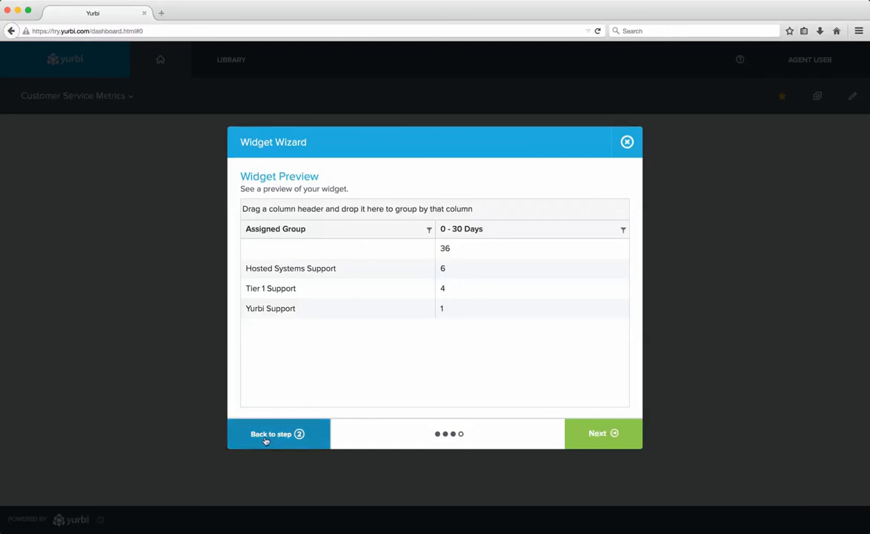
{"action": "left_click", "coordinate": [266, 440]}
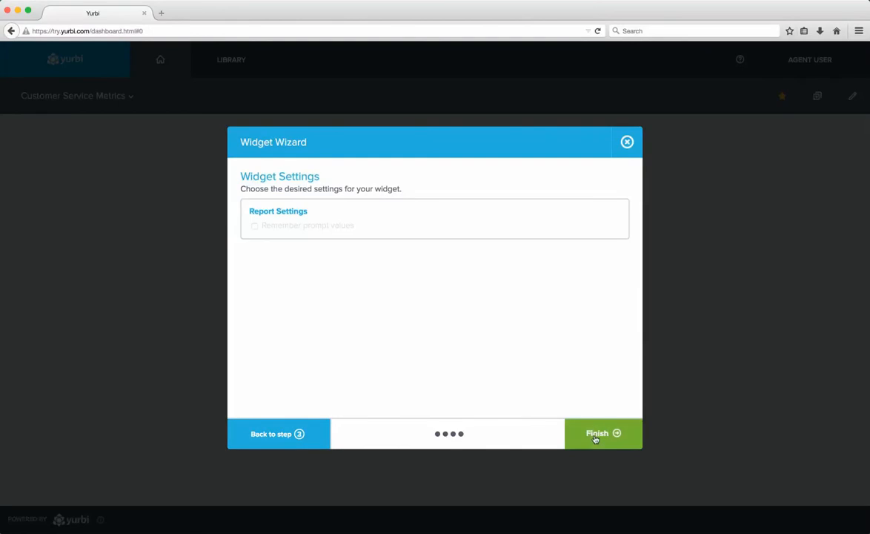
{"action": "left_click", "coordinate": [595, 438]}
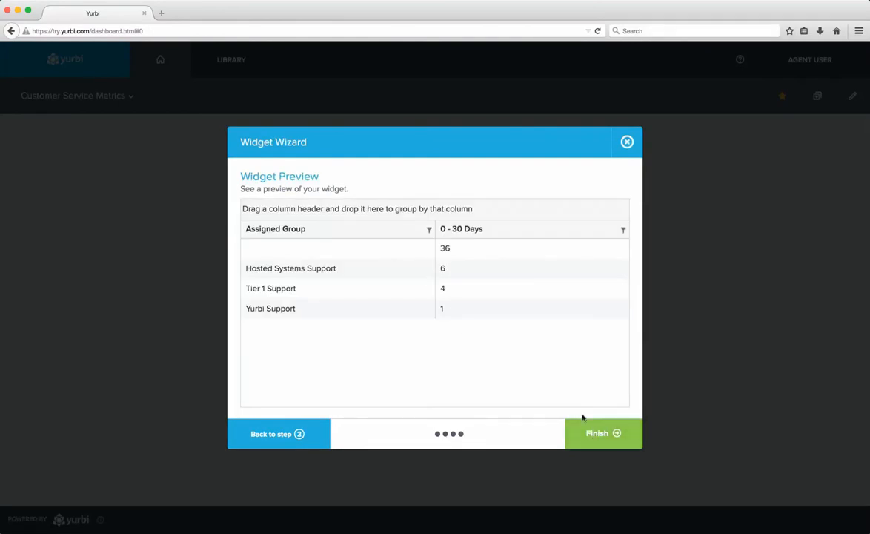
{"action": "left_click", "coordinate": [616, 436]}
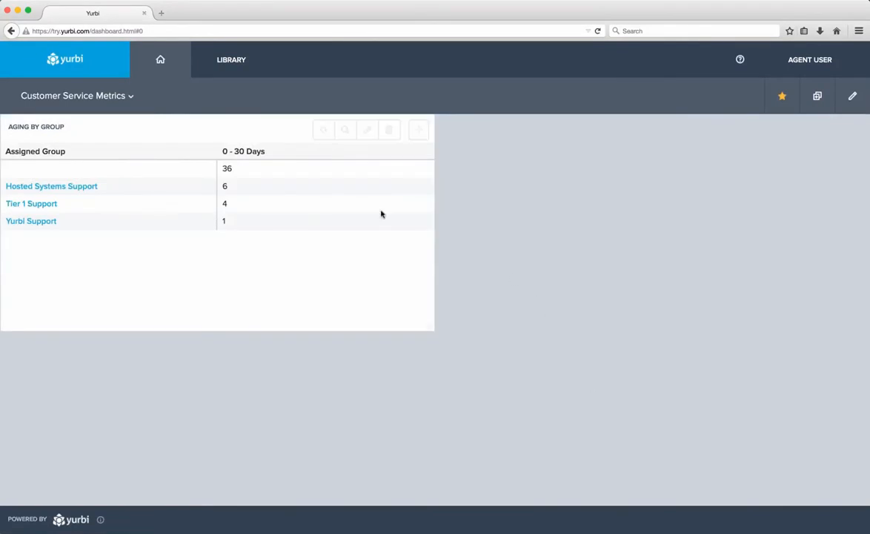
{"action": "mouse_move", "coordinate": [373, 291]}
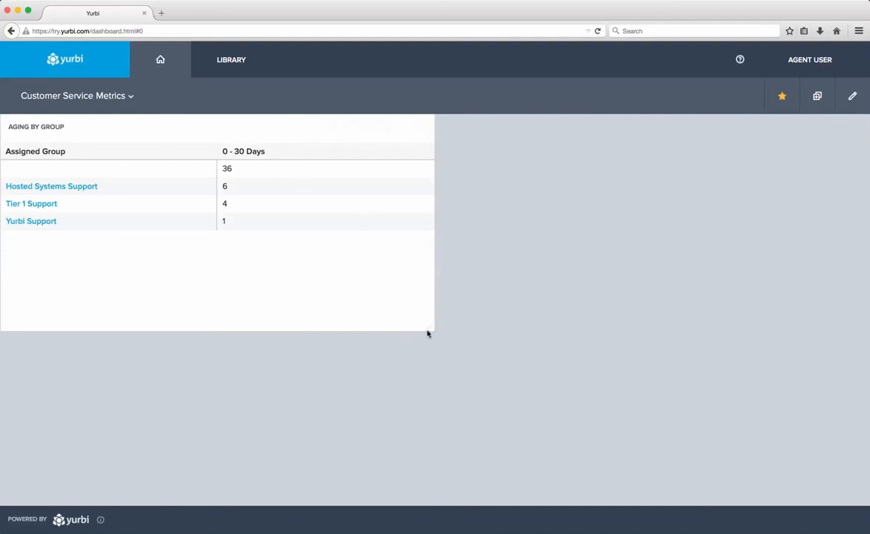
{"action": "left_click_drag", "start_coordinate": [431, 328], "coordinate": [274, 235]}
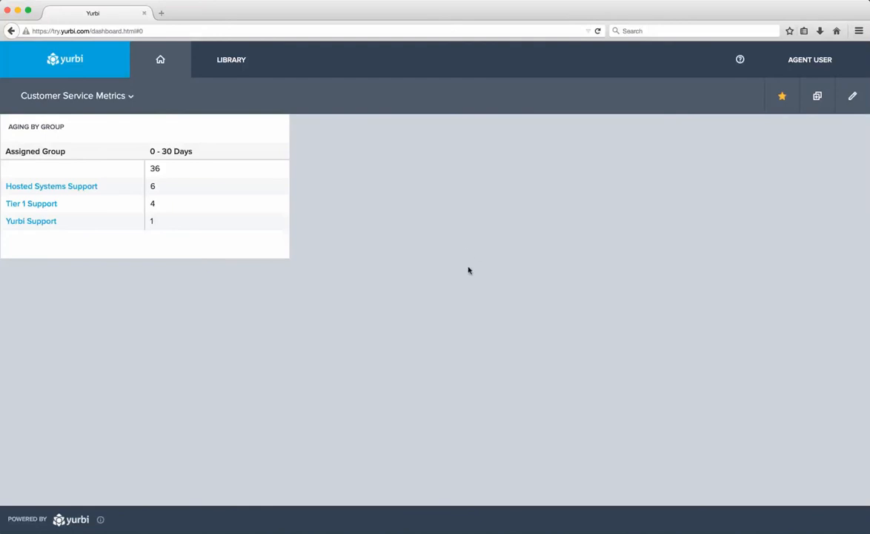
- Add a second report widget to the dashboard and name it "Aging by Priority"
{"action": "left_click", "coordinate": [817, 97]}
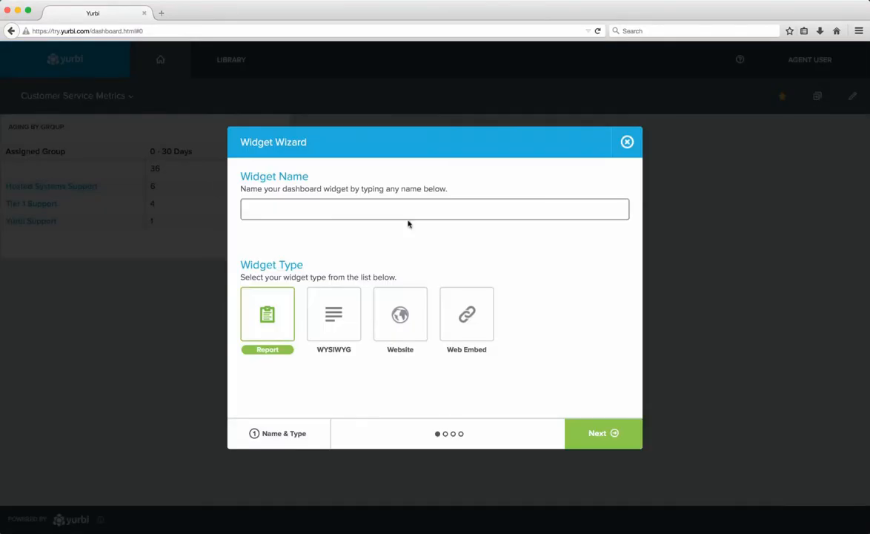
{"action": "type", "text": "Aging by Priority"}
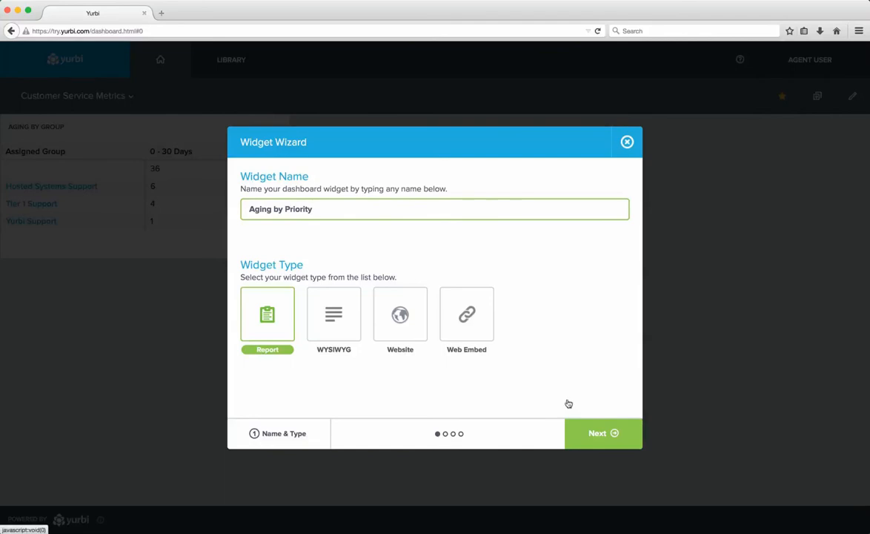
{"action": "left_click", "coordinate": [599, 433]}
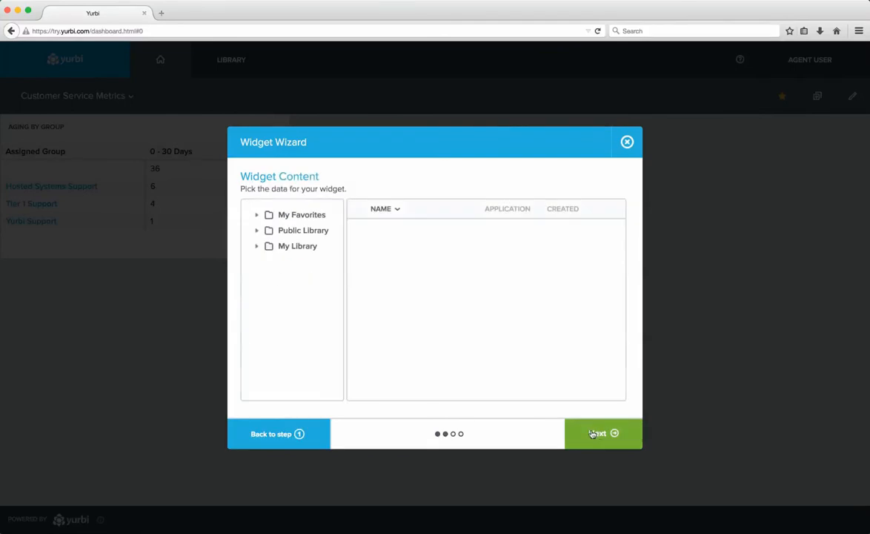
- Pick the "Aging by Priority - 0 to 30 Days" chart from the Public Library's Service Desk request folder as the widget content
{"action": "left_click", "coordinate": [255, 231]}
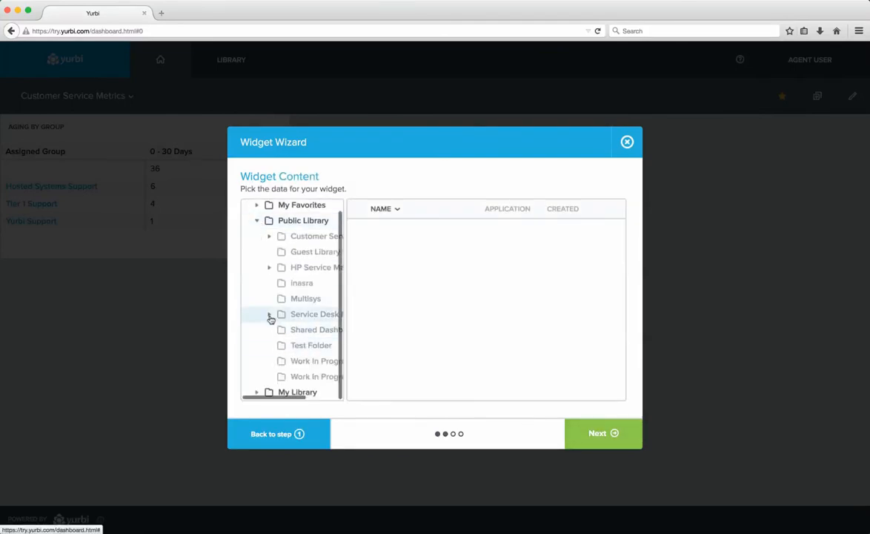
{"action": "left_click", "coordinate": [269, 313]}
{"action": "scroll", "coordinate": [314, 371], "scroll_direction": "down", "scroll_amount": 1}
{"action": "left_click", "coordinate": [315, 377]}
{"action": "scroll", "coordinate": [414, 291], "scroll_direction": "down", "scroll_amount": 1}
{"action": "scroll", "coordinate": [413, 290], "scroll_direction": "down", "scroll_amount": 2}
{"action": "scroll", "coordinate": [413, 303], "scroll_direction": "down", "scroll_amount": 1}
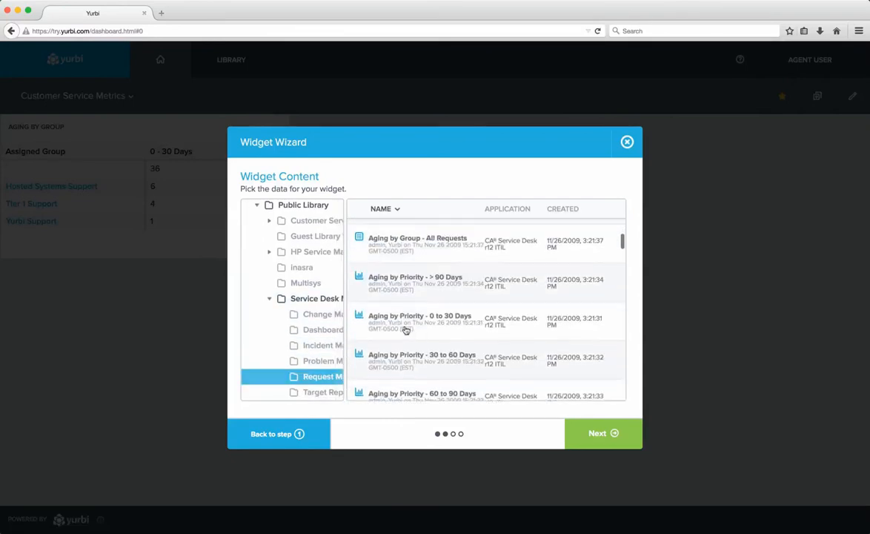
{"action": "left_click", "coordinate": [406, 326]}
- Keep the default report settings, preview the Aging by Priority chart and finish the widget
{"action": "left_click", "coordinate": [594, 433]}
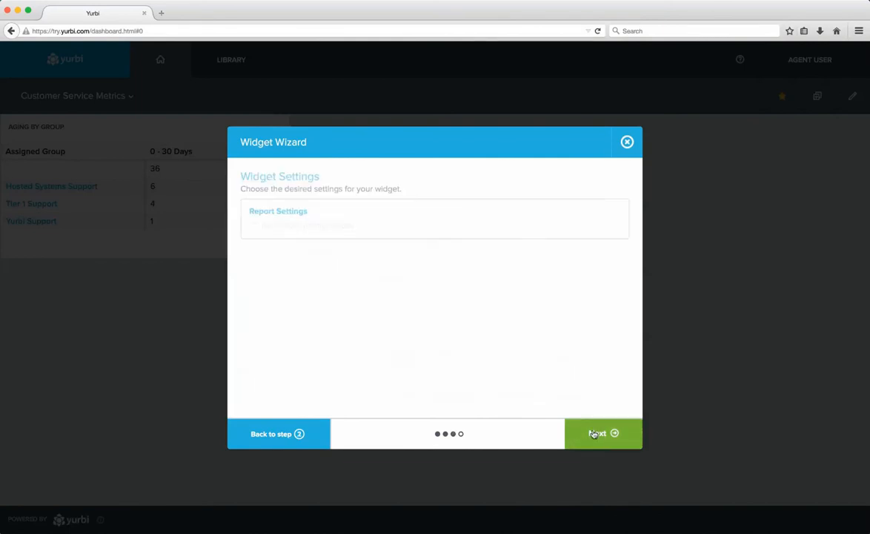
{"action": "left_click", "coordinate": [603, 434]}
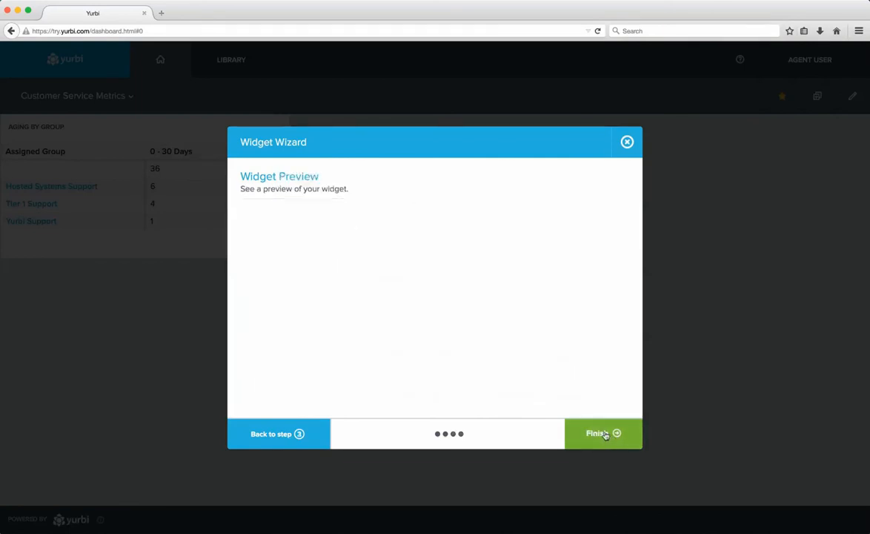
{"action": "mouse_move", "coordinate": [428, 291]}
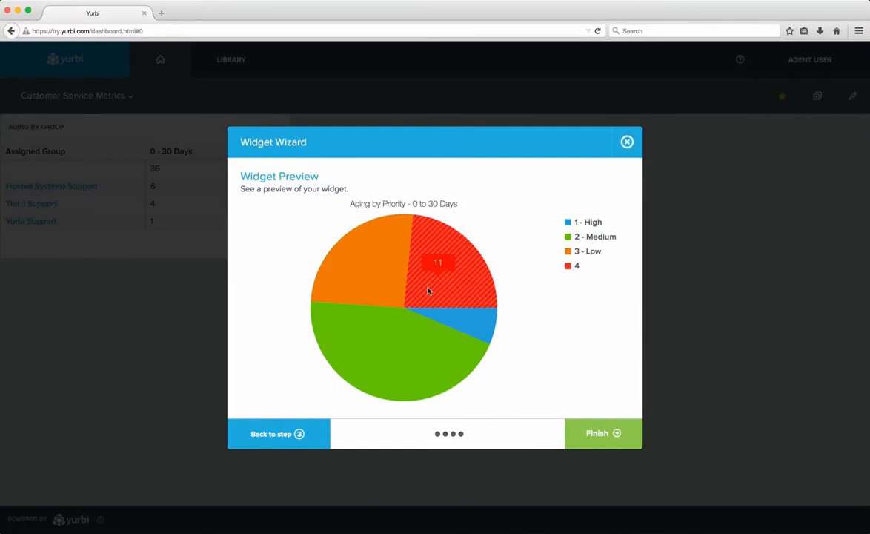
{"action": "left_click", "coordinate": [600, 434]}
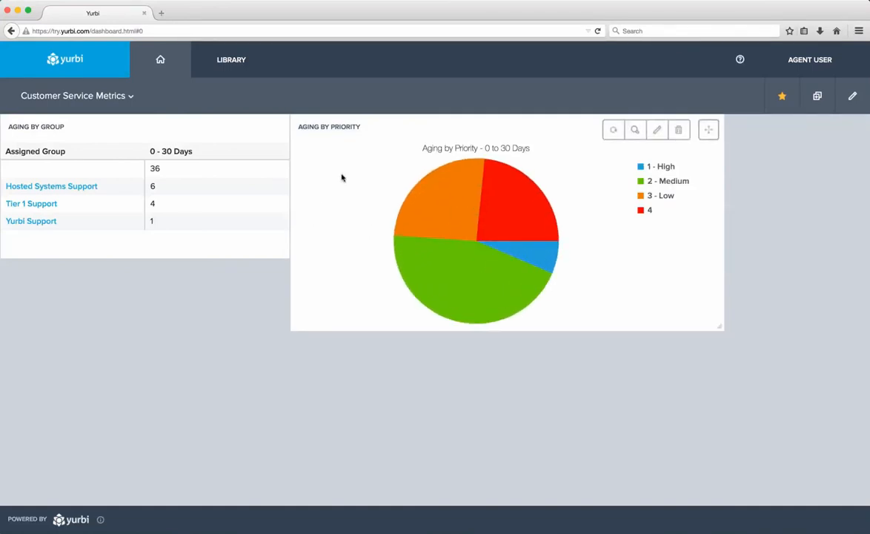
- Shrink the Aging by Priority widget to match the Aging by Group widget's size and move it directly beneath that widget
{"action": "mouse_move", "coordinate": [550, 259]}
{"action": "left_click_drag", "start_coordinate": [720, 329], "coordinate": [534, 262]}
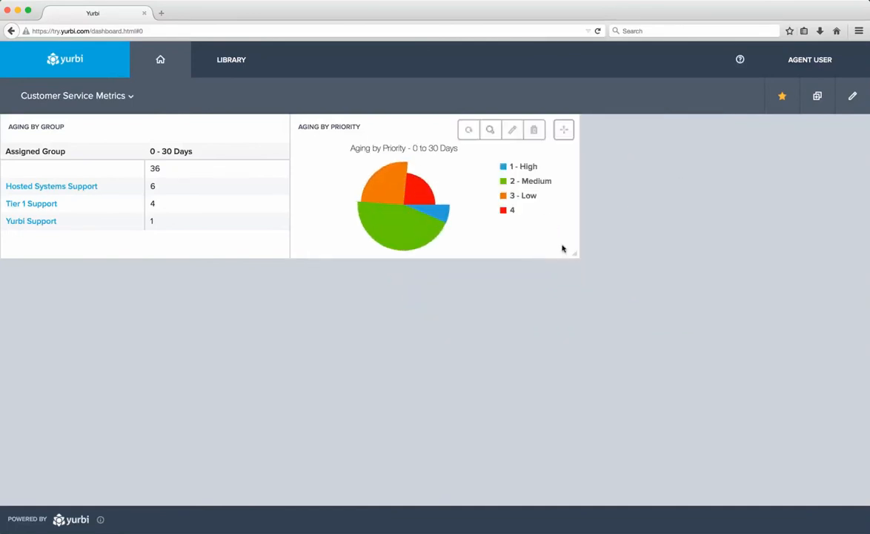
{"action": "left_click_drag", "start_coordinate": [565, 131], "coordinate": [274, 280]}
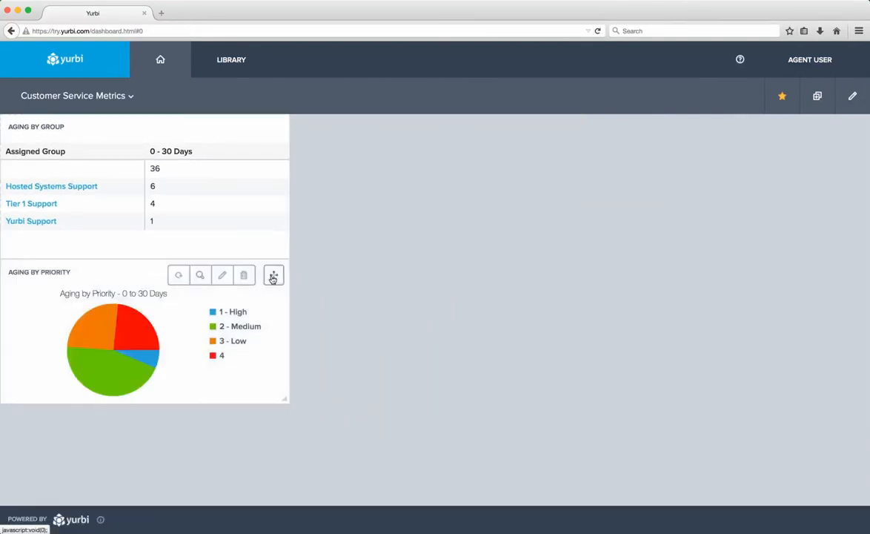